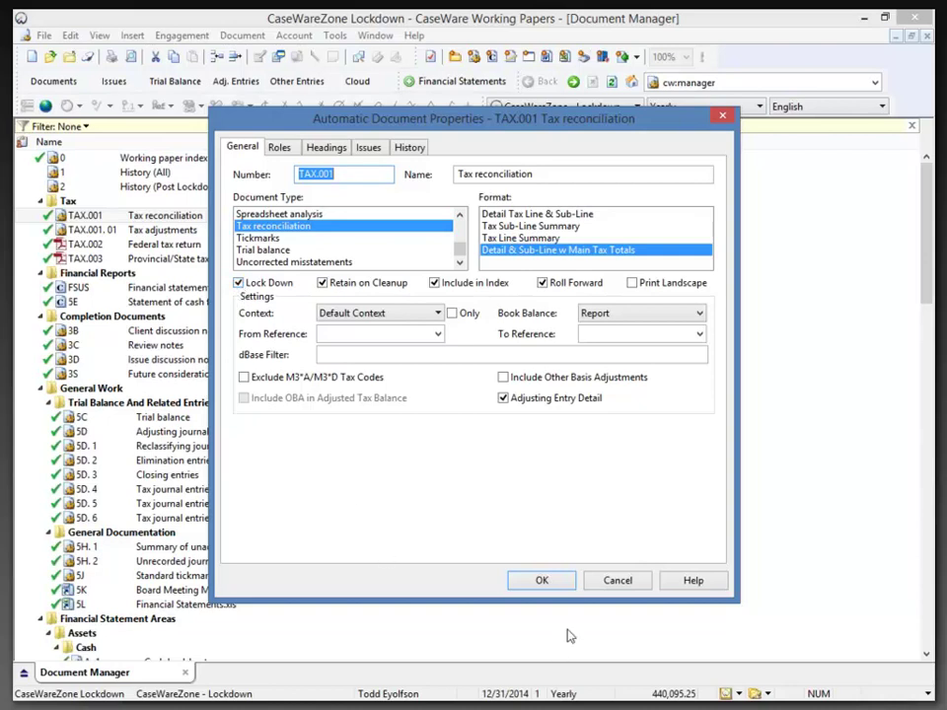
# Close the Tax reconciliation properties and turn off Lock Down for the Tax folder.
pyautogui.click(542, 580)
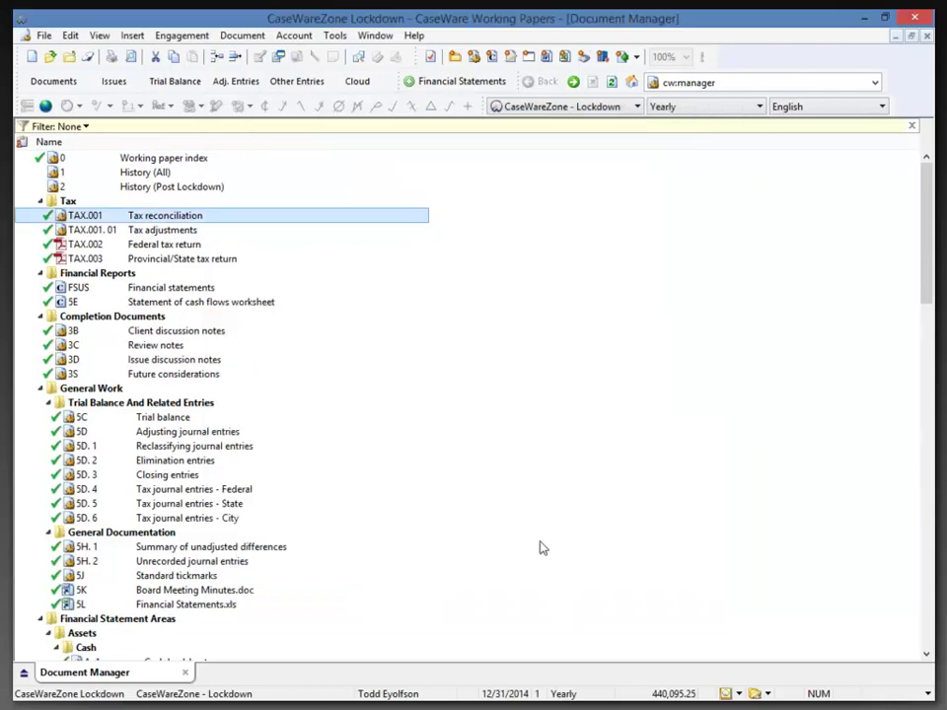
pyautogui.keyDown('ctrl'); pyautogui.click(133, 231); pyautogui.keyUp('ctrl')
pyautogui.click(87, 203)
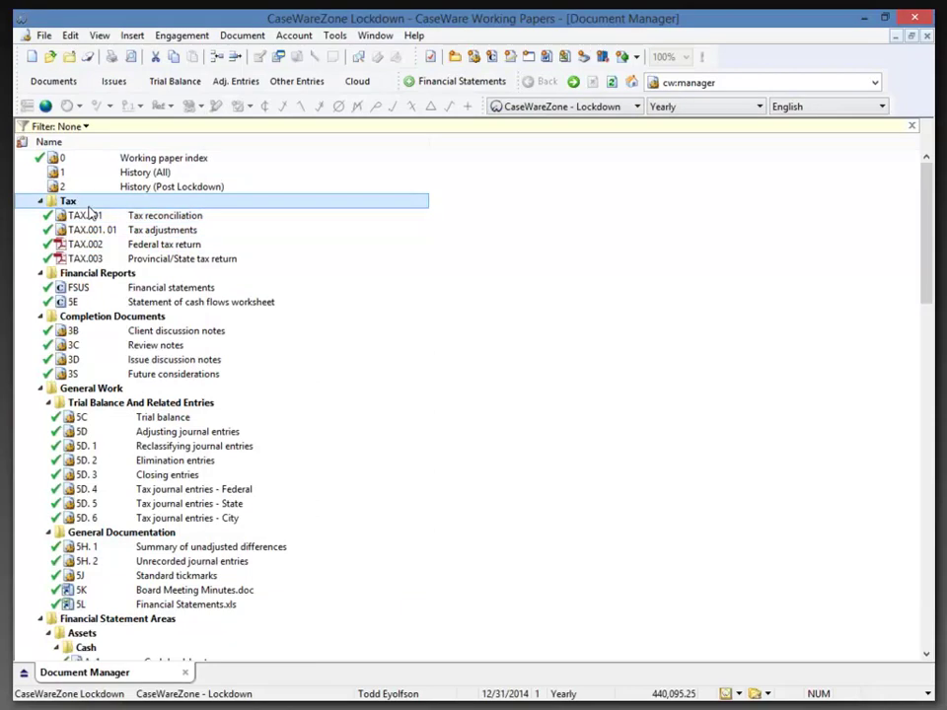
pyautogui.rightClick(89, 206)
pyautogui.click(53, 201)
pyautogui.rightClick(52, 201)
pyautogui.click(101, 211)
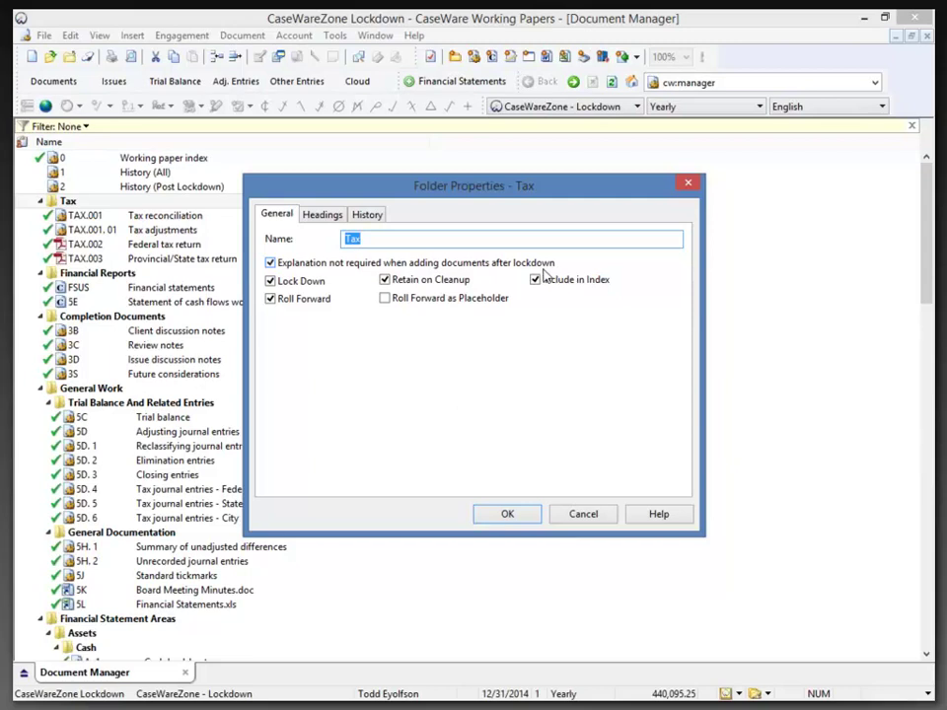
pyautogui.click(271, 283)
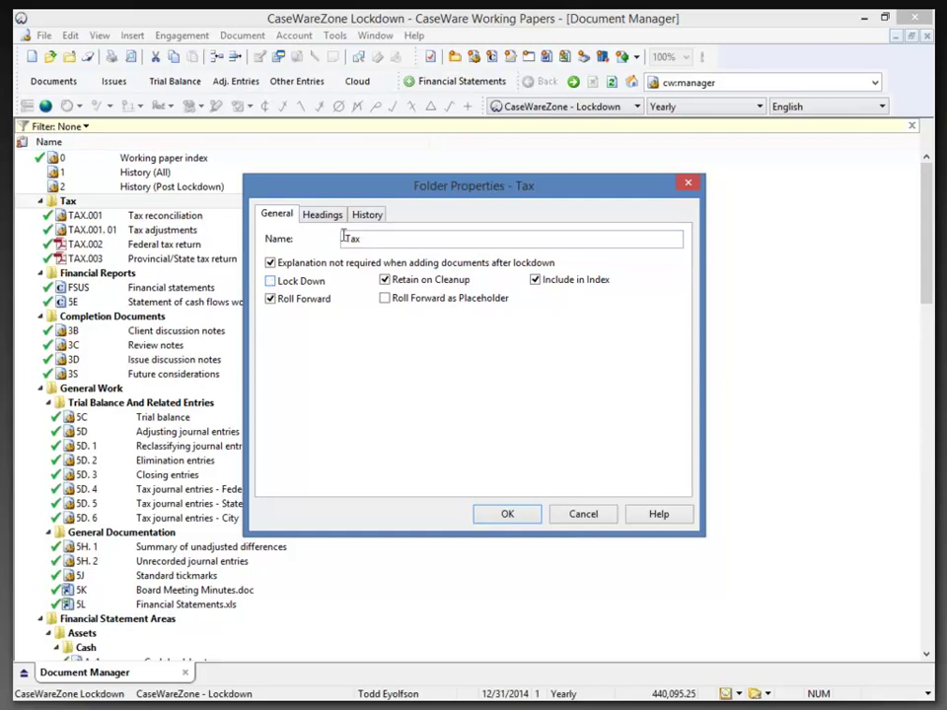
pyautogui.moveTo(343, 191); pyautogui.dragTo(549, 270)
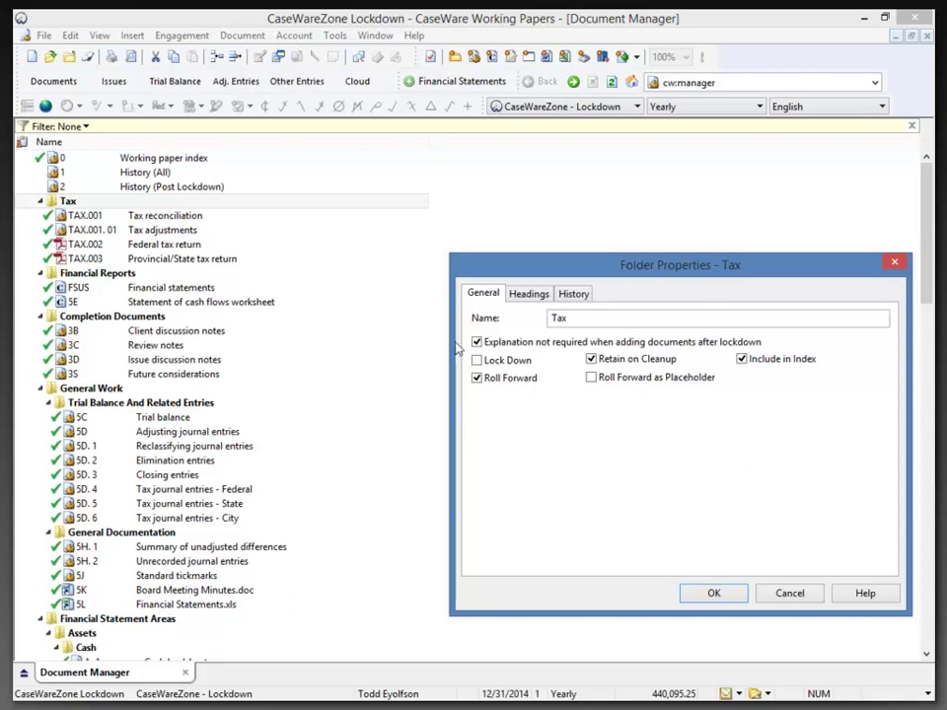
pyautogui.click(728, 597)
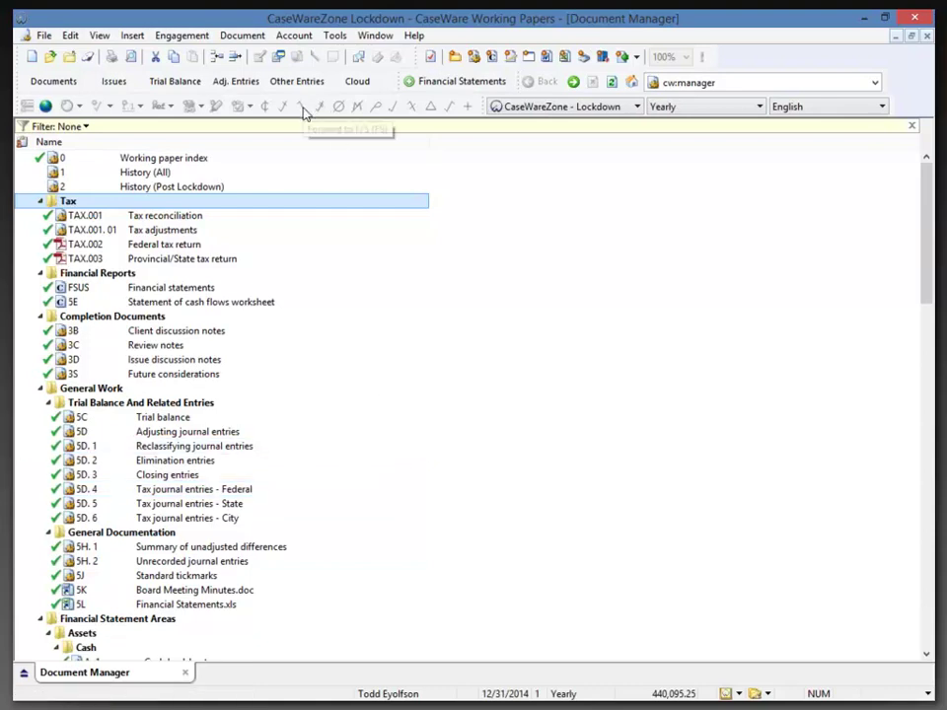
# Add the Lock Down column to the active columns of the Document Manager.
pyautogui.click(99, 36)
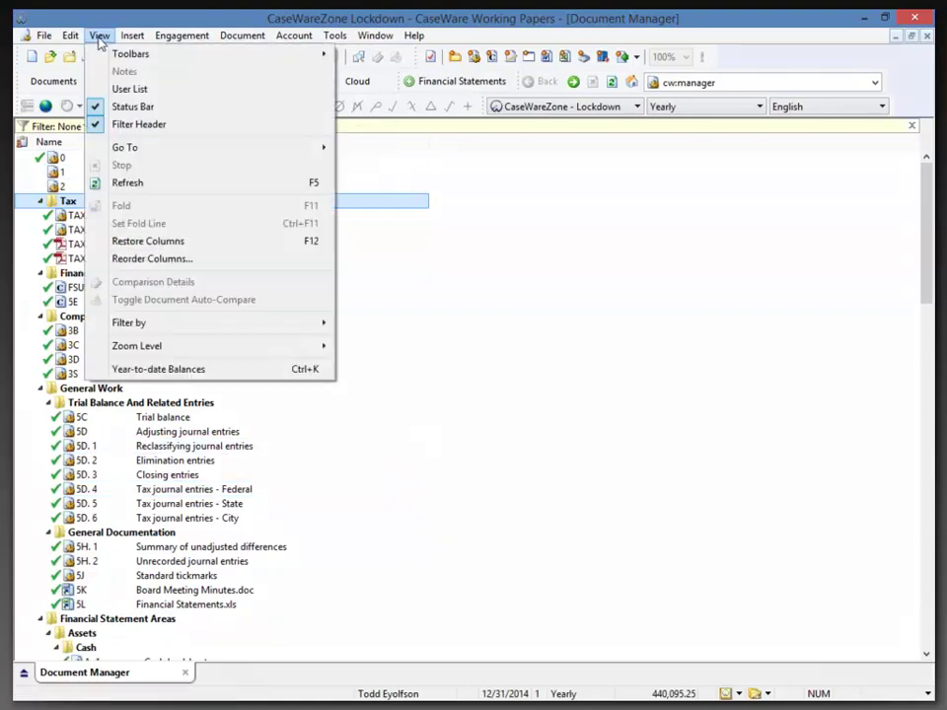
pyautogui.click(165, 260)
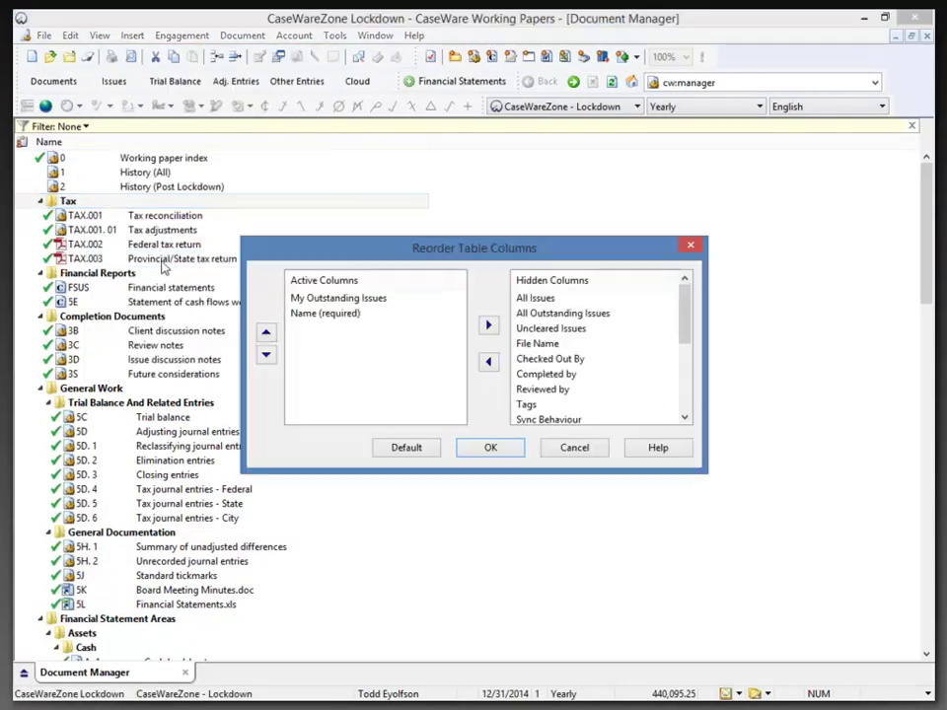
pyautogui.click(682, 389)
pyautogui.click(552, 376)
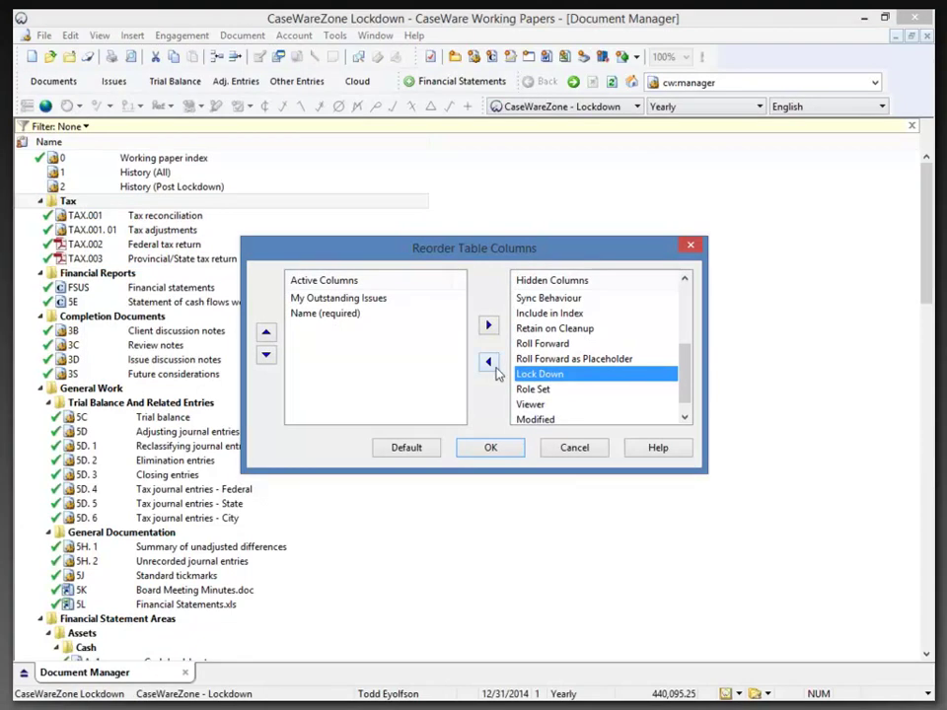
pyautogui.click(488, 363)
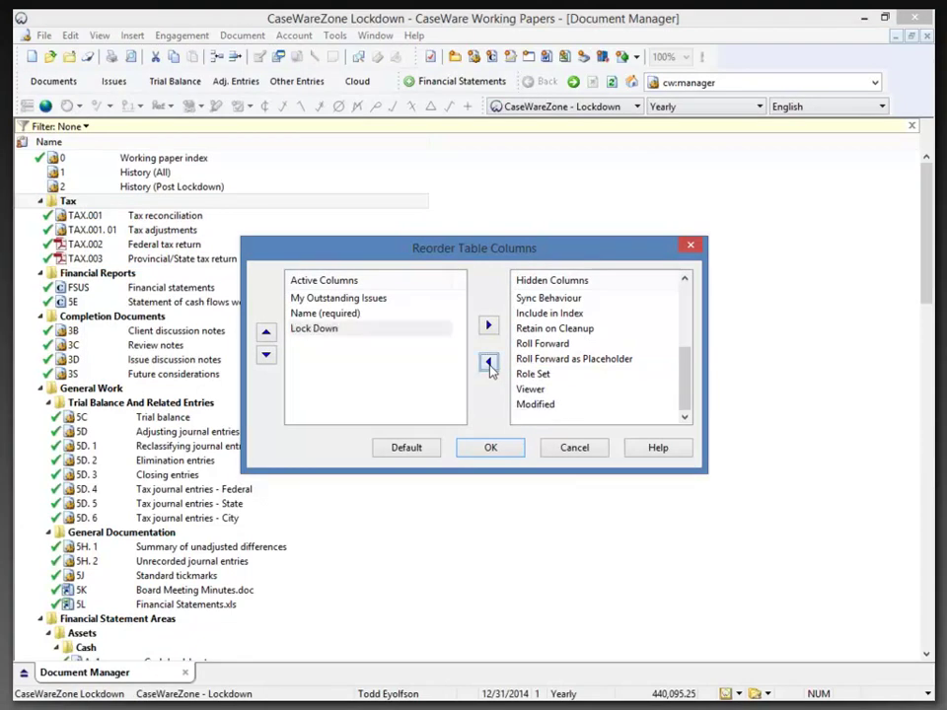
pyautogui.click(491, 449)
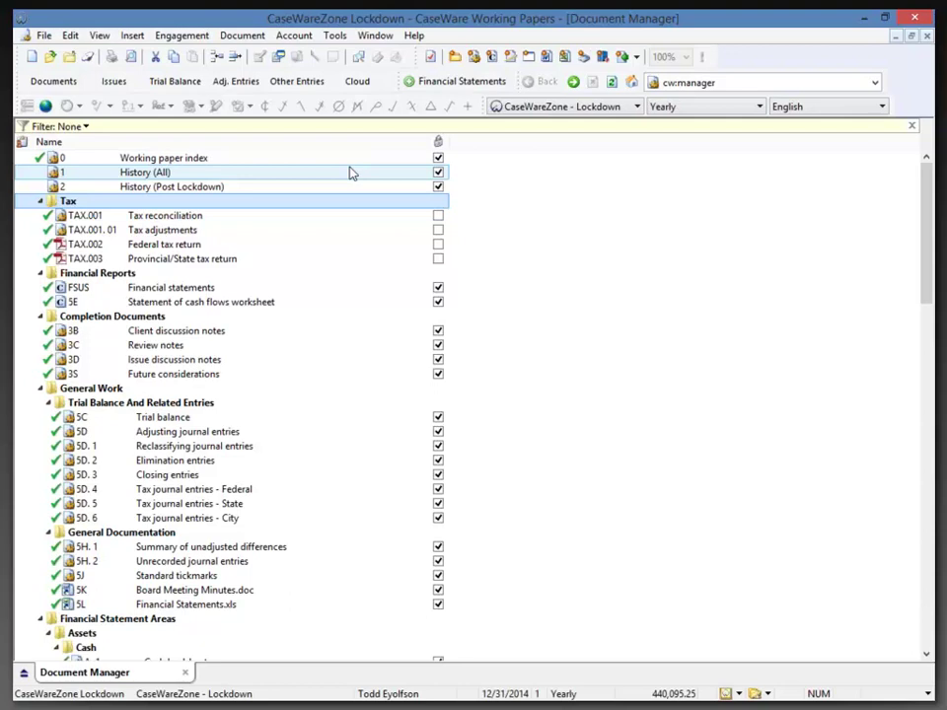
# Review the list of entities and the quarterly reporting periods, keeping the Yearly period selected.
pyautogui.click(614, 108)
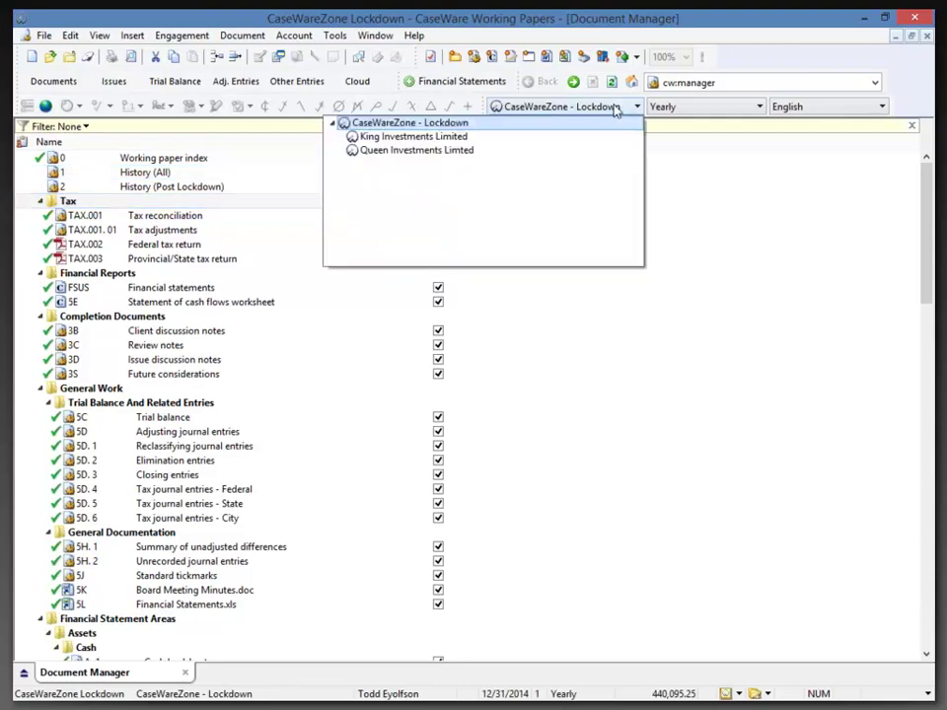
pyautogui.click(614, 109)
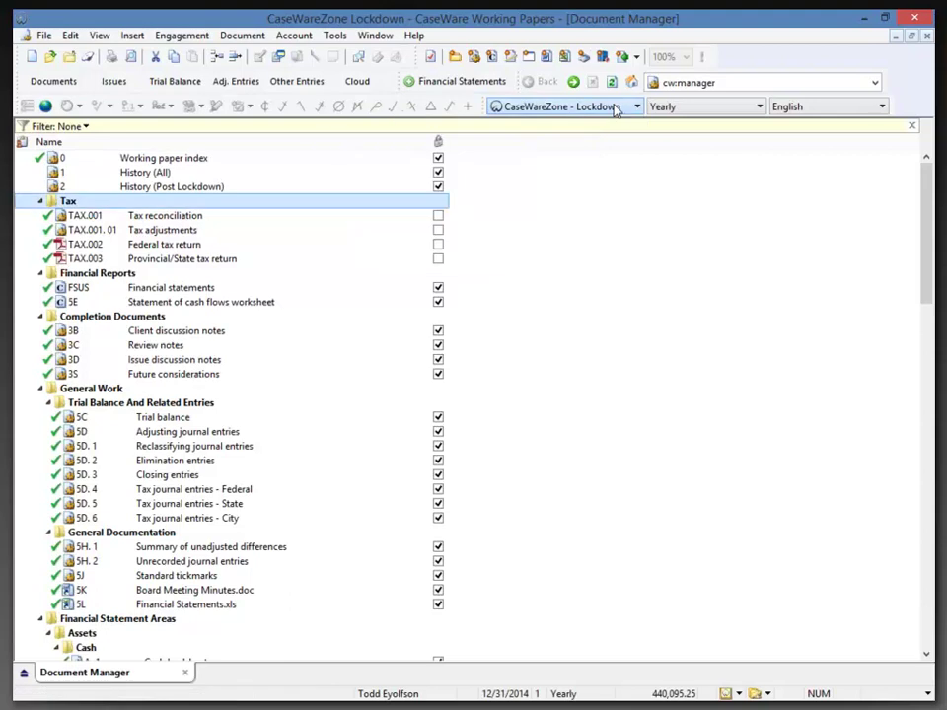
pyautogui.click(665, 108)
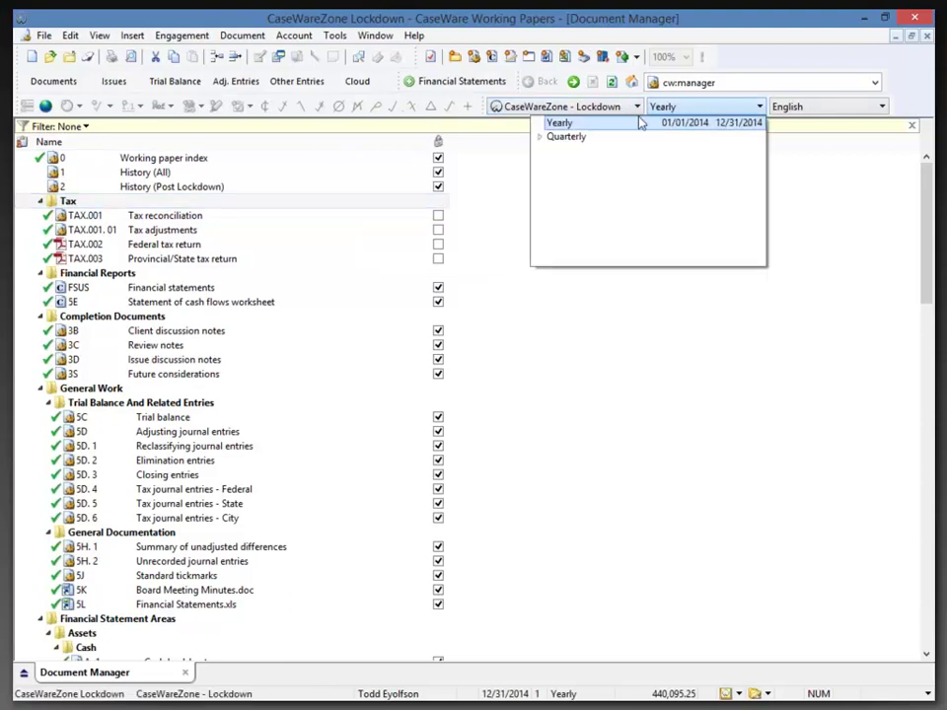
pyautogui.click(540, 138)
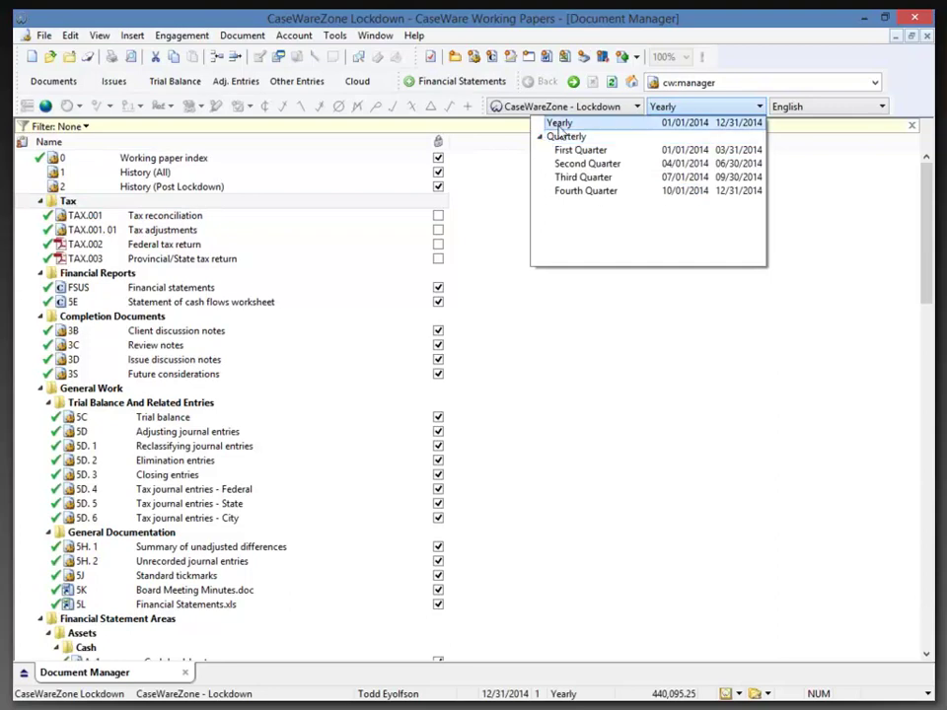
pyautogui.click(559, 124)
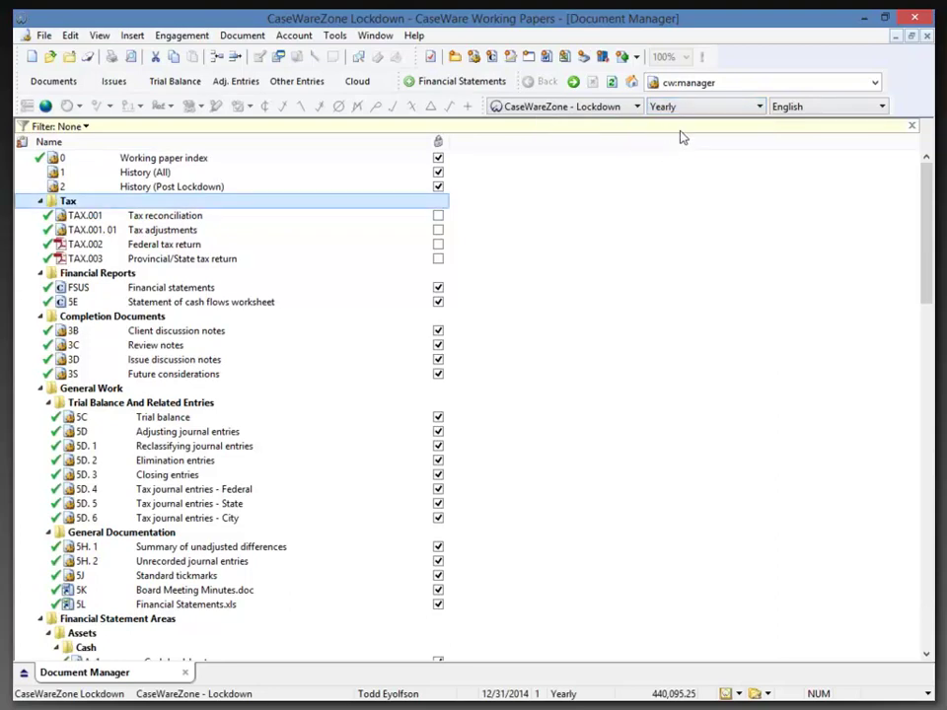
# Review the Journals and Language options, and examine which languages can be chosen for the documents.
pyautogui.click(333, 35)
pyautogui.click(371, 303)
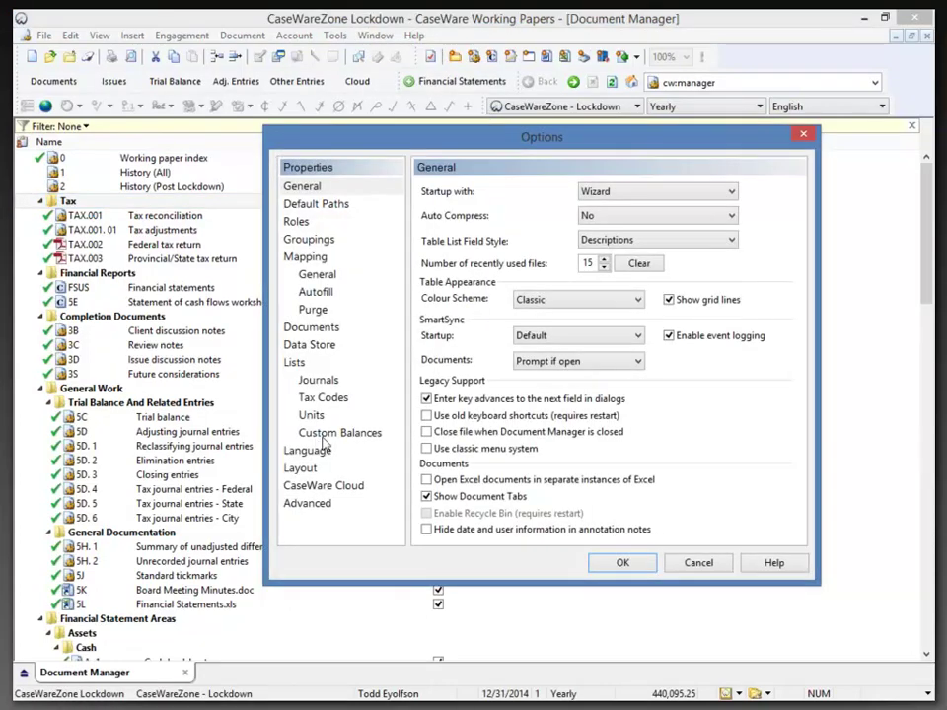
pyautogui.click(317, 380)
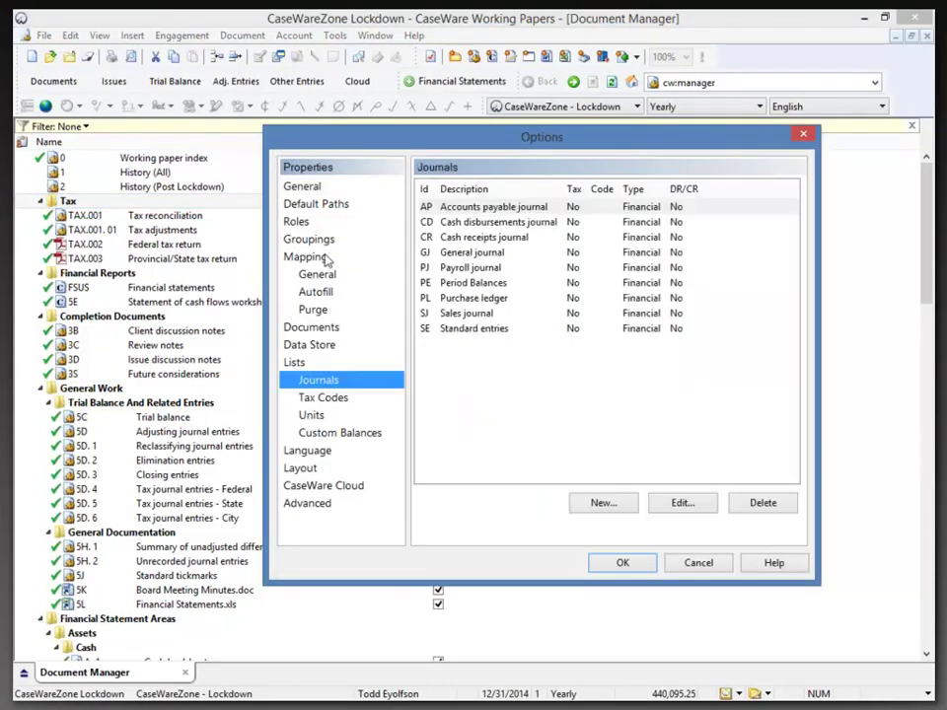
pyautogui.click(305, 451)
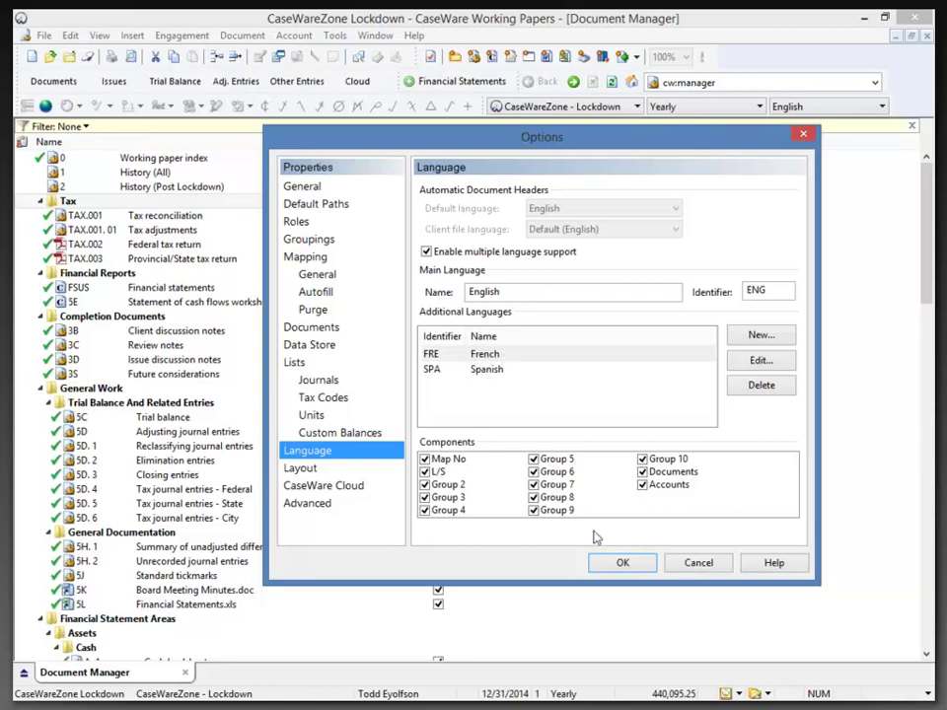
pyautogui.click(625, 563)
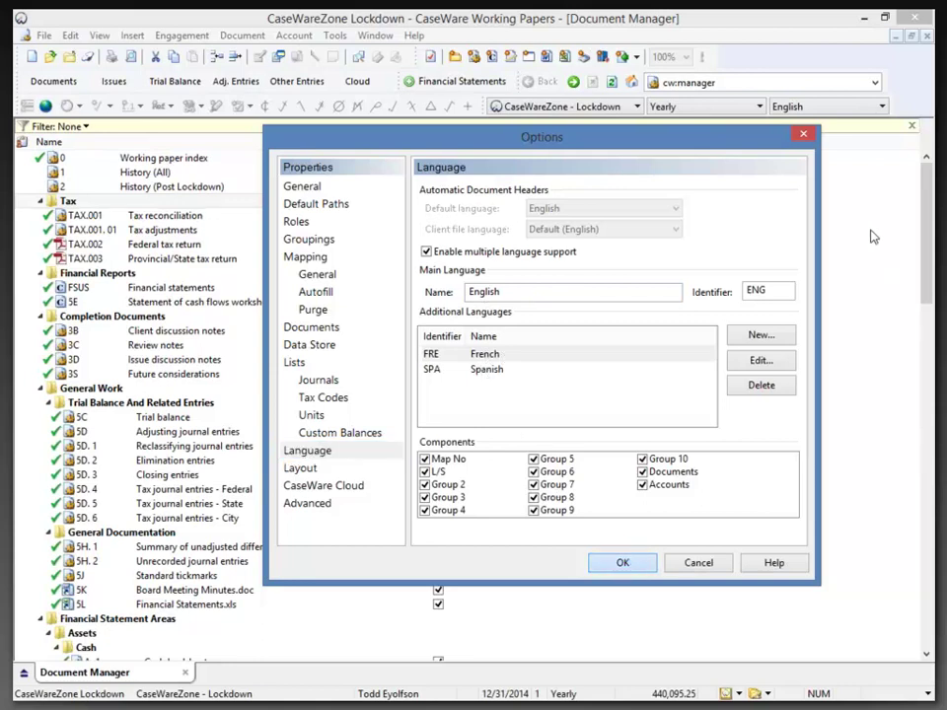
pyautogui.click(856, 107)
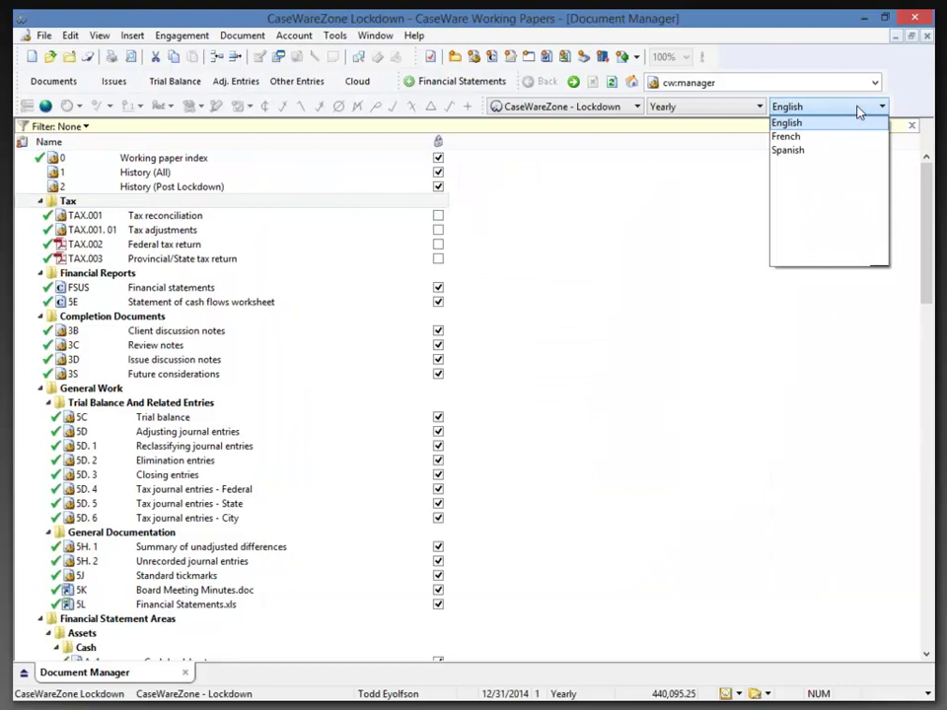
pyautogui.click(858, 110)
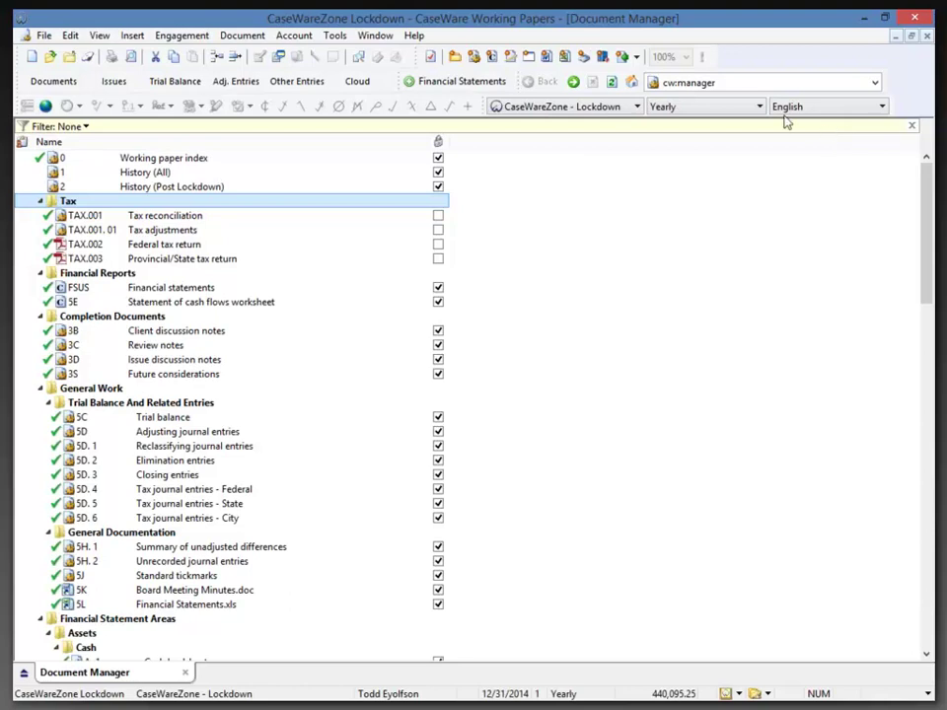
# Switch the file's display language to French and back to English.
pyautogui.click(811, 108)
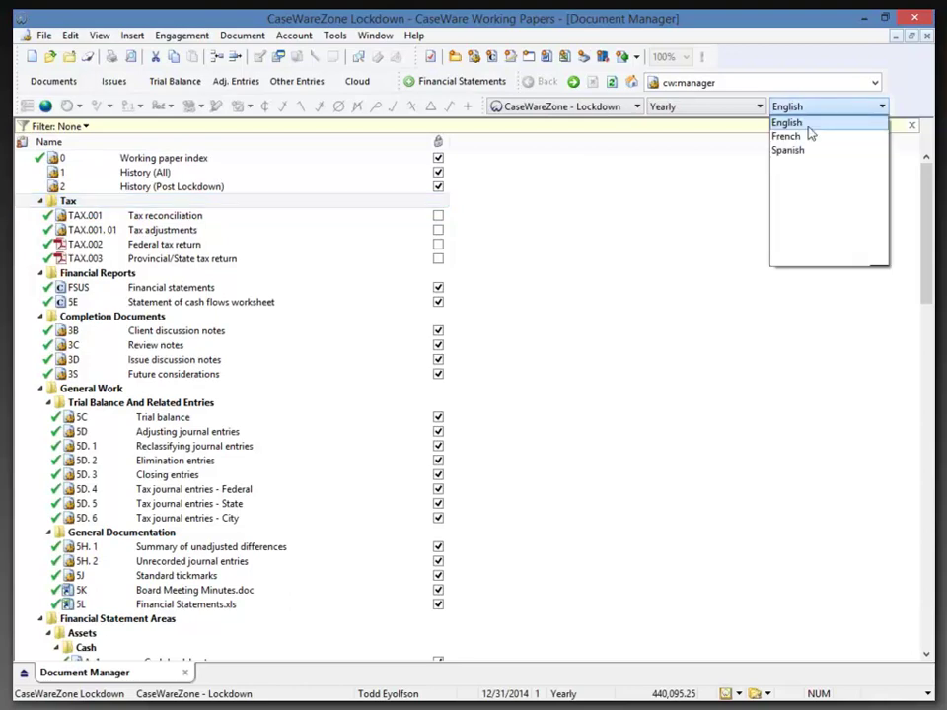
pyautogui.click(807, 139)
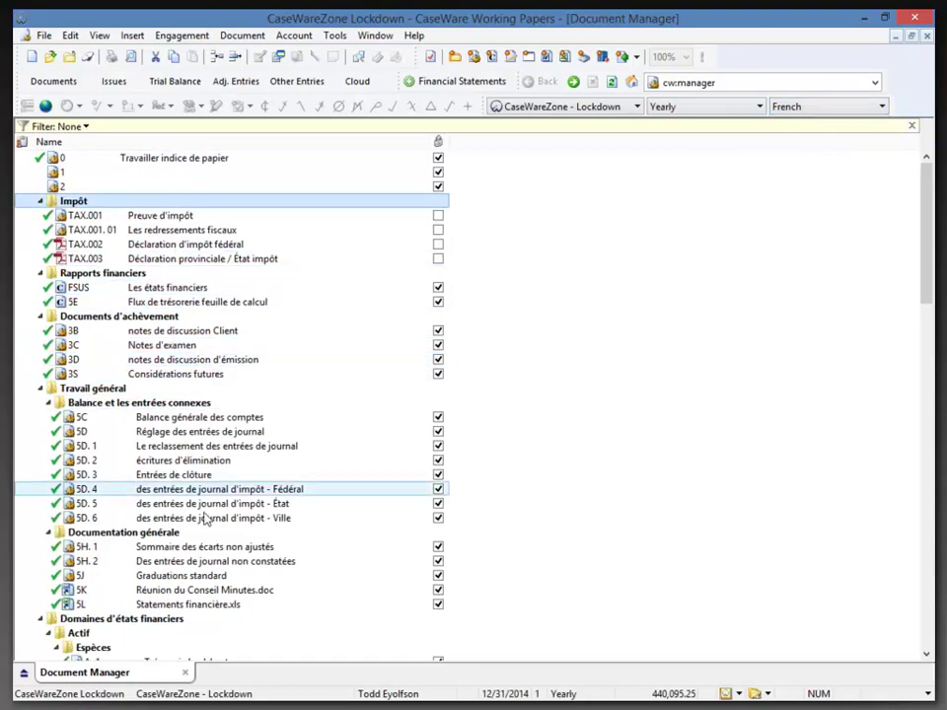
pyautogui.click(829, 107)
pyautogui.click(801, 125)
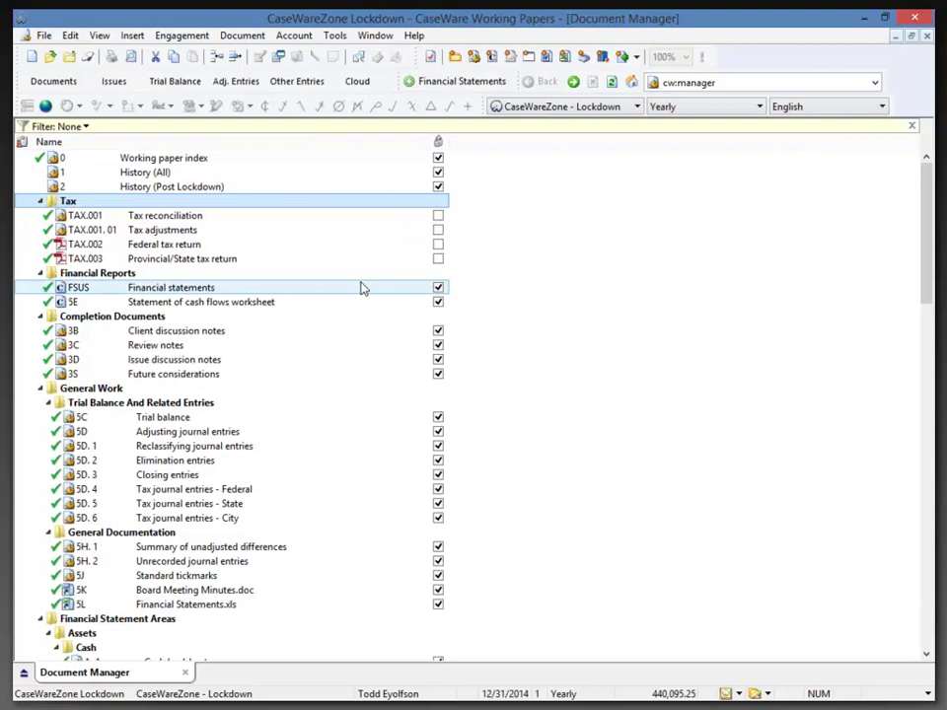
# Switch to CaseWare Tracker and show the files in the Lockdown View.
pyautogui.click(89, 59)
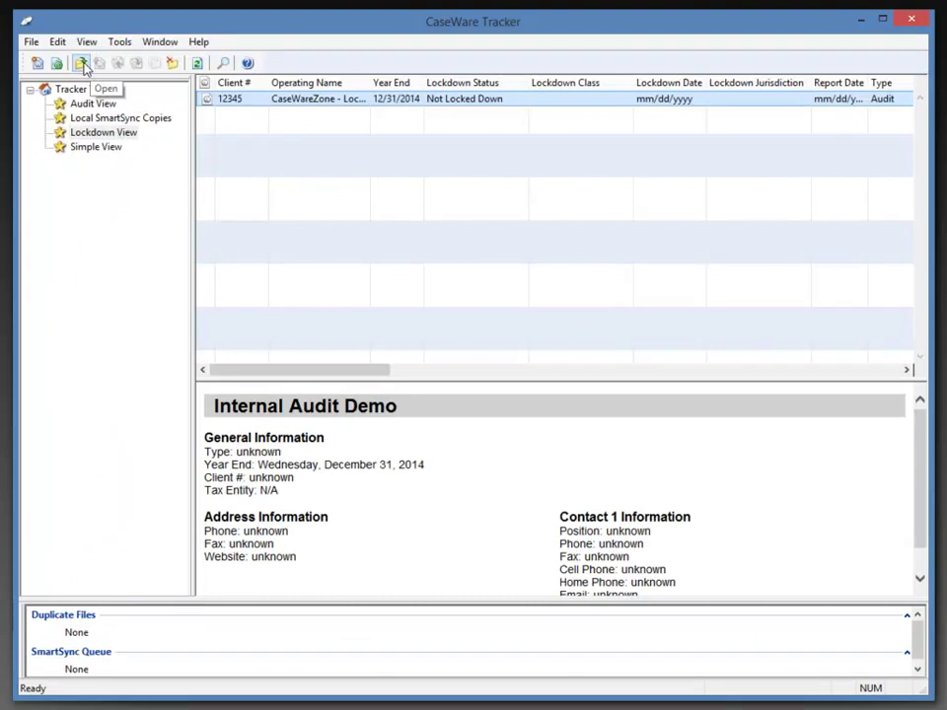
pyautogui.click(95, 136)
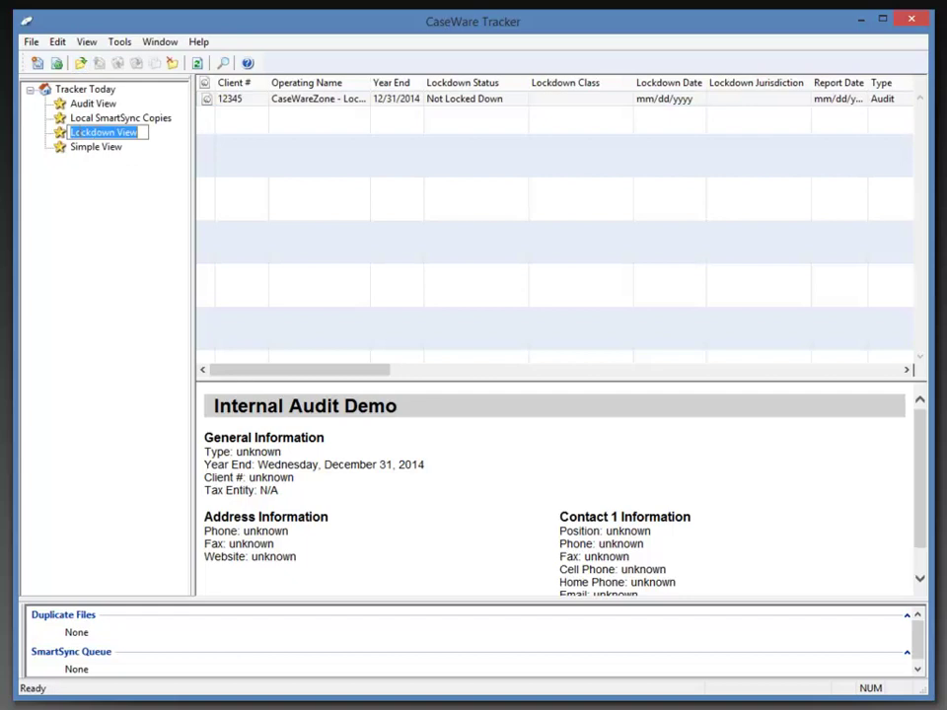
pyautogui.press('Escape')
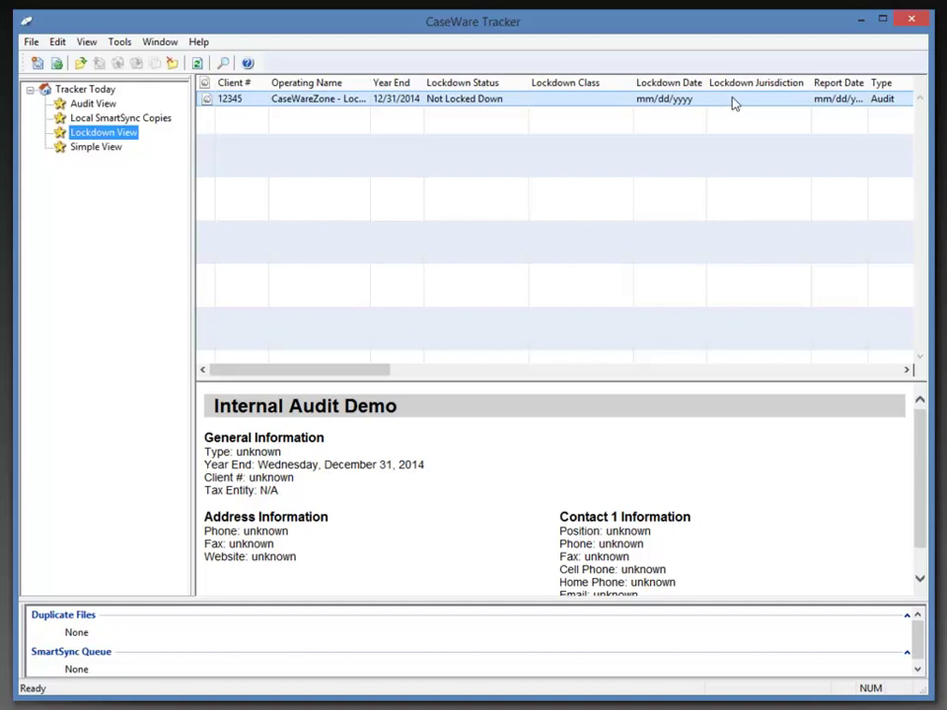
# Refresh the Tracker file list and remove the entry with the 12/31/2013 year end.
pyautogui.click(198, 65)
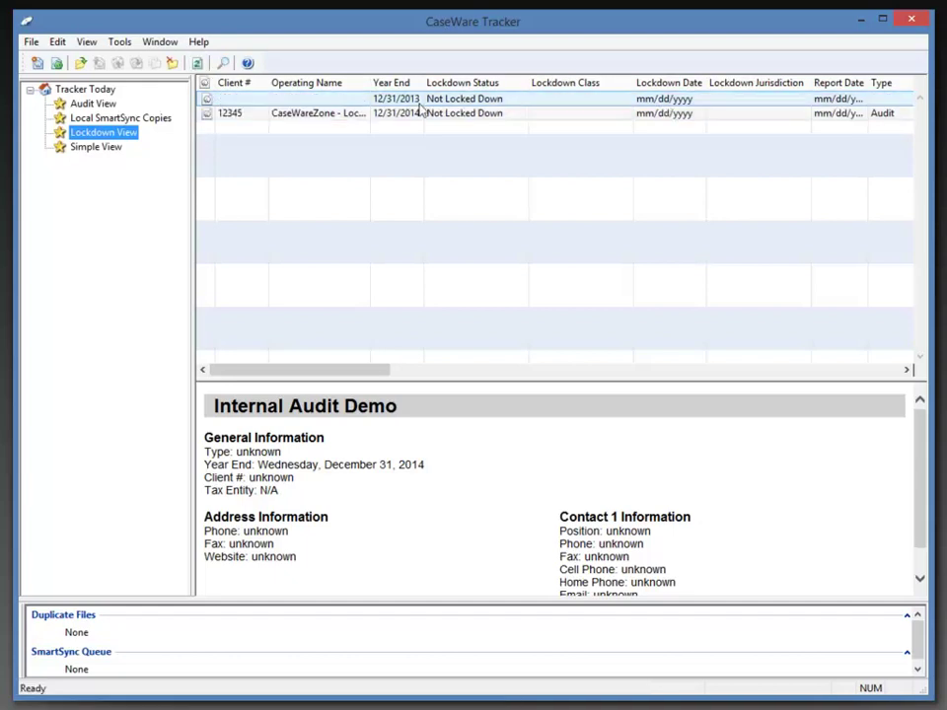
pyautogui.rightClick(340, 99)
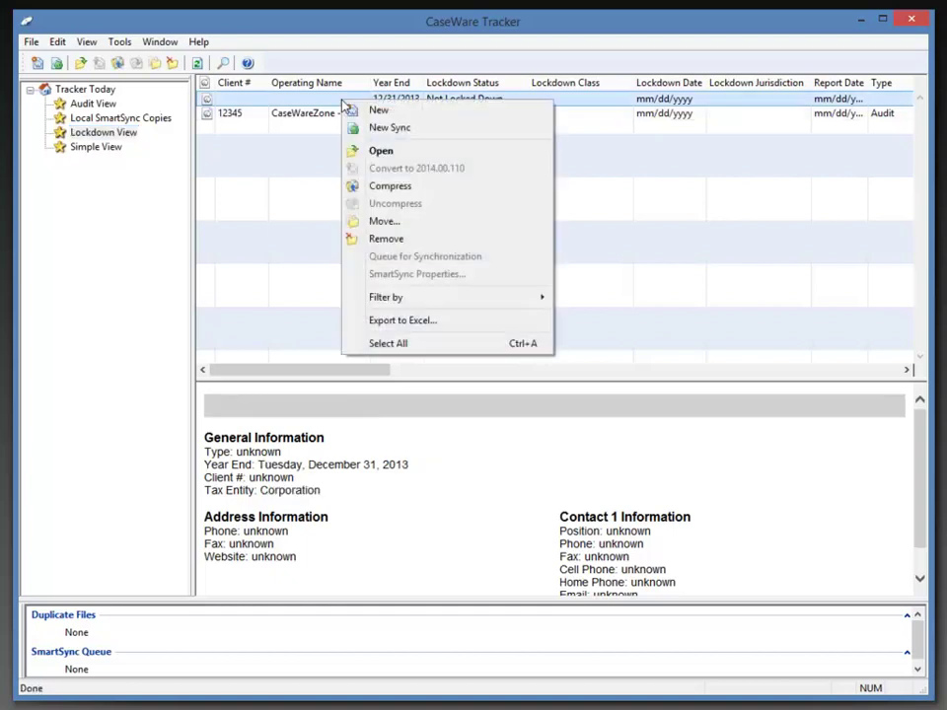
pyautogui.click(394, 240)
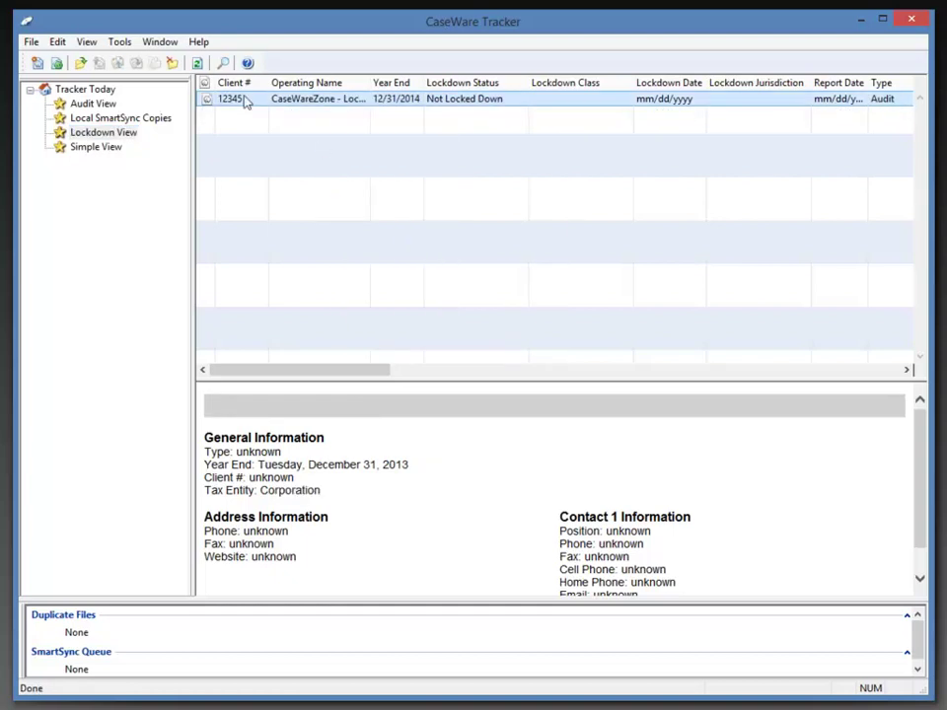
pyautogui.click(197, 63)
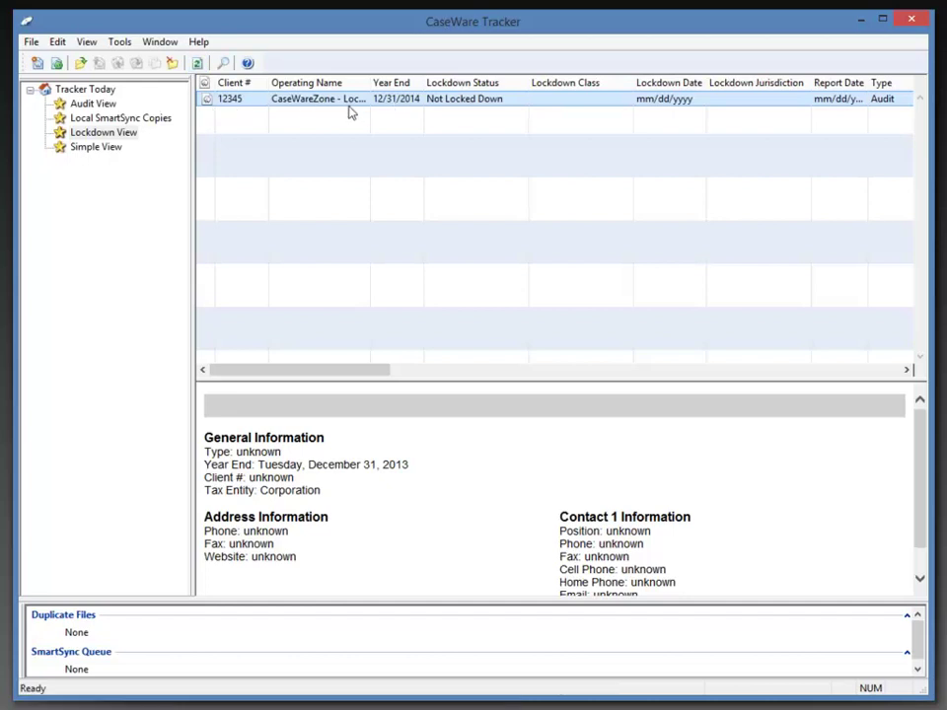